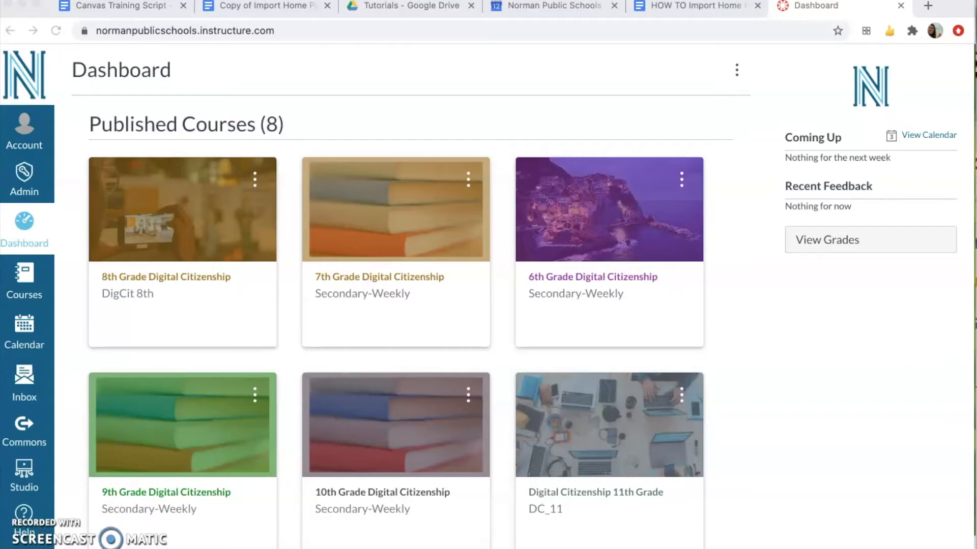
Step: Open the unpublished Sandbox course from the dashboard and go to its People page
scroll(233, 411, "down", 10)
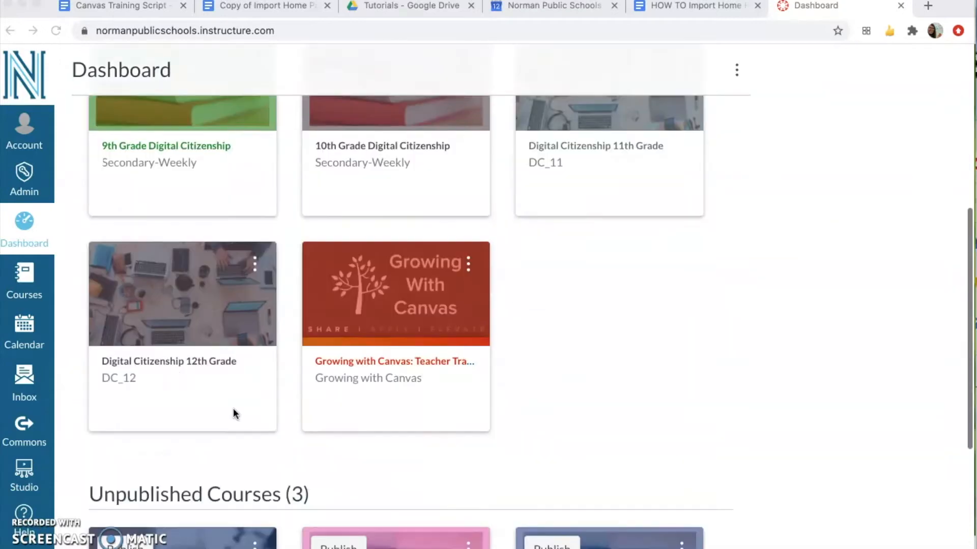
left_click(188, 462)
left_click(190, 463)
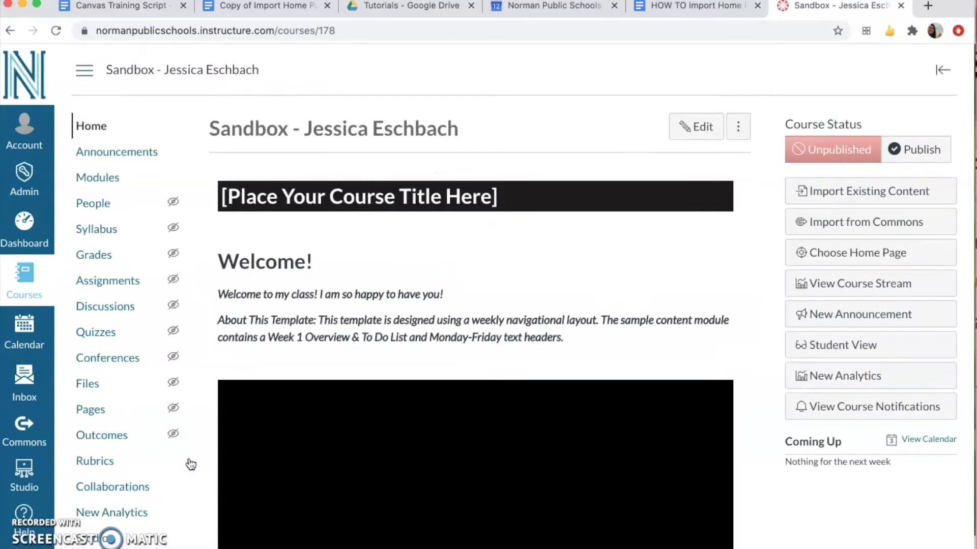
left_click(262, 375)
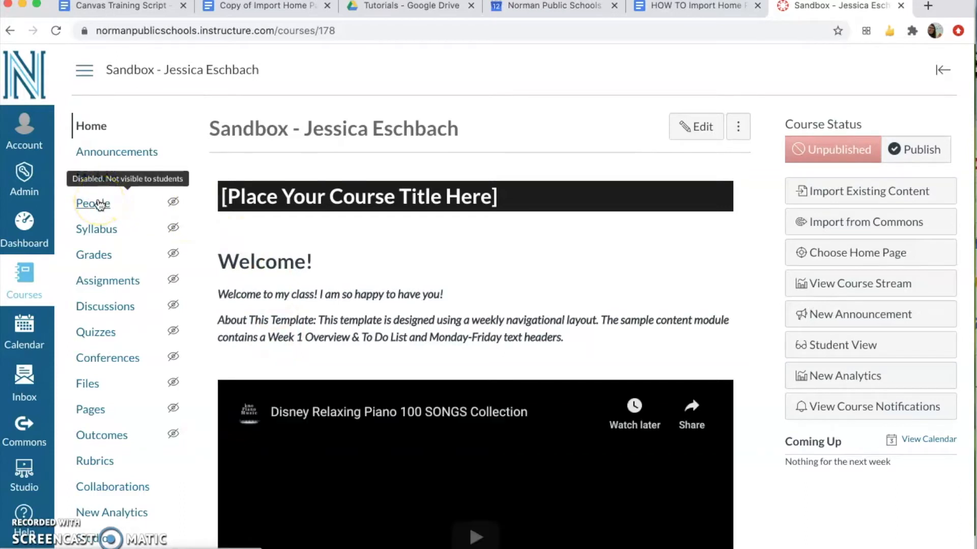
left_click(100, 204)
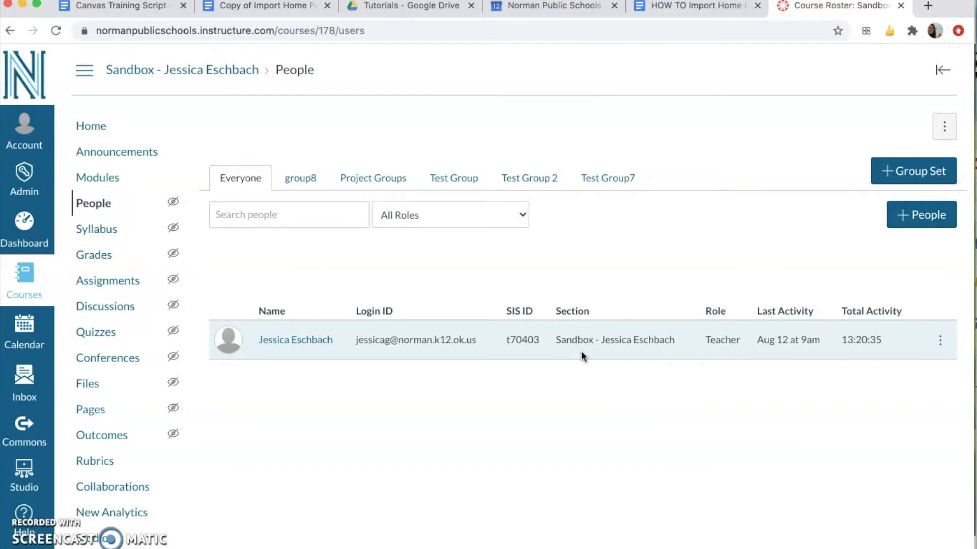
Step: Create a group set named "Civil War Group Project" with groups to create manually and no self sign-up
left_click(890, 175)
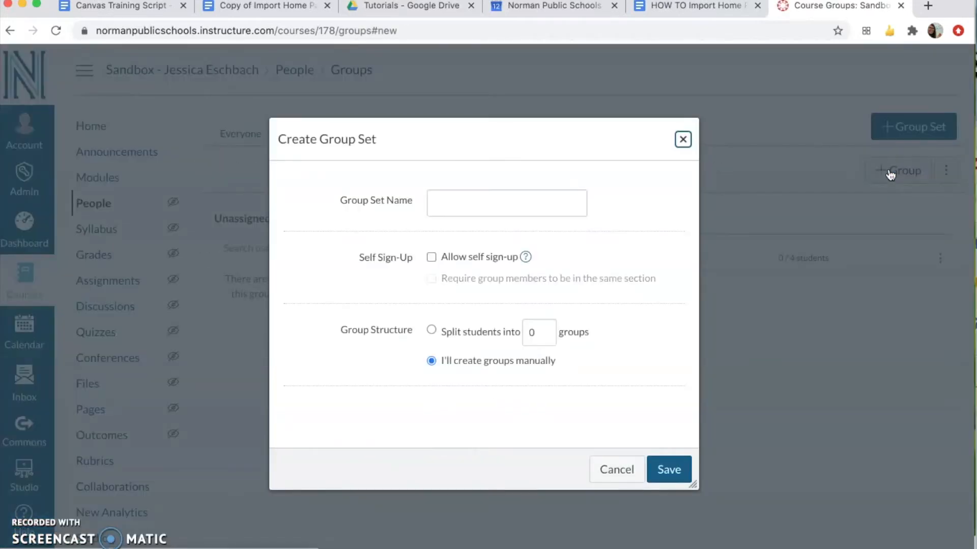
left_click(504, 210)
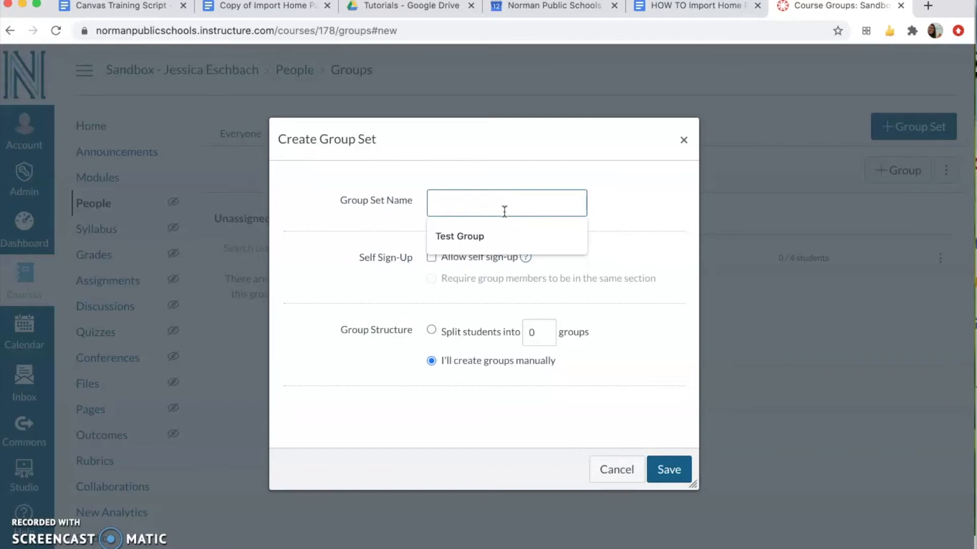
type("Civil W")
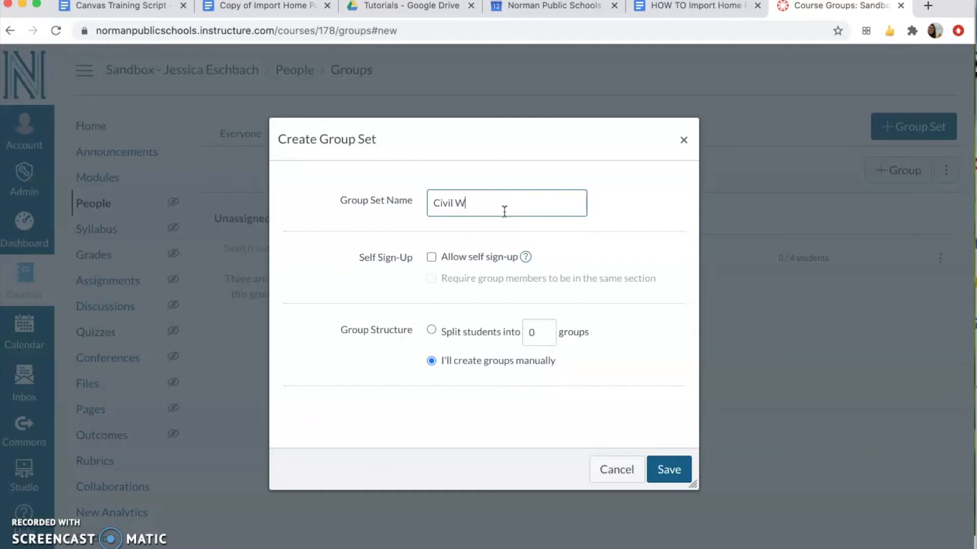
type("ar Group Project")
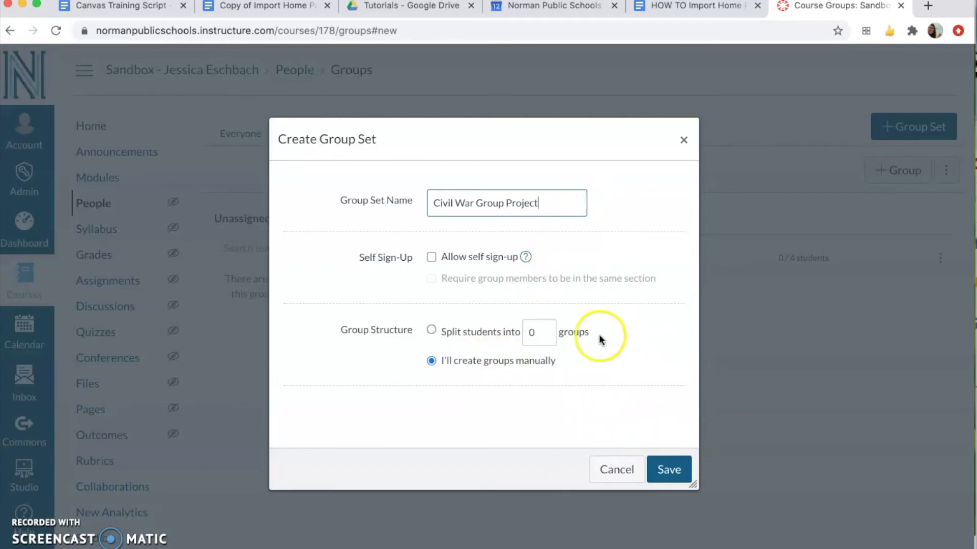
left_click(669, 469)
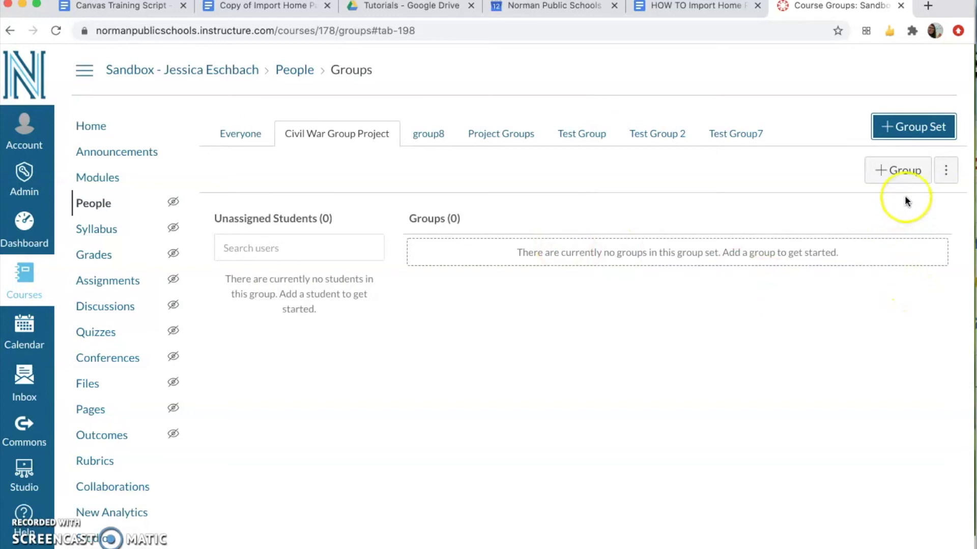
Step: Add a group named "Group 1" to the Civil War Group Project set, leaving its member limit blank
left_click(876, 174)
left_click(577, 283)
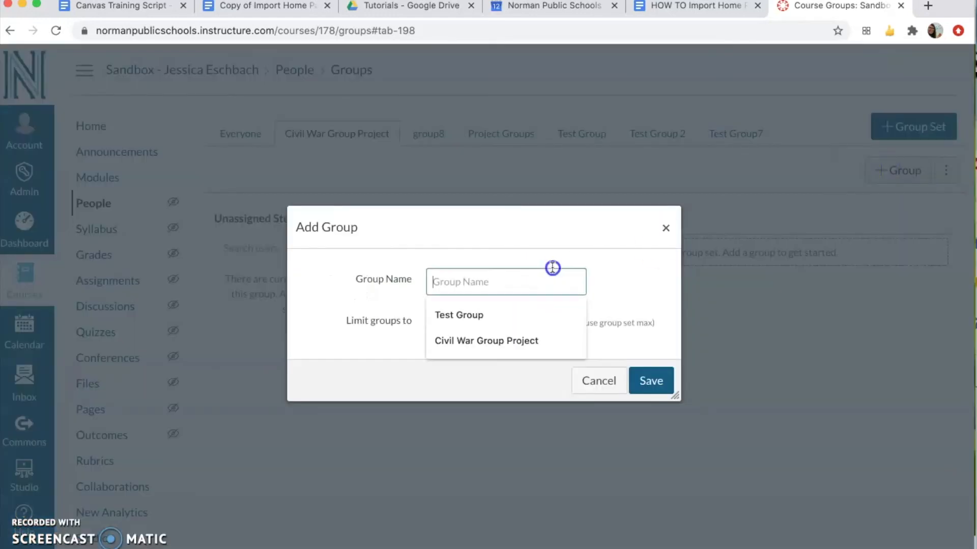
type("Group 2")
key("BackSpace")
type("1")
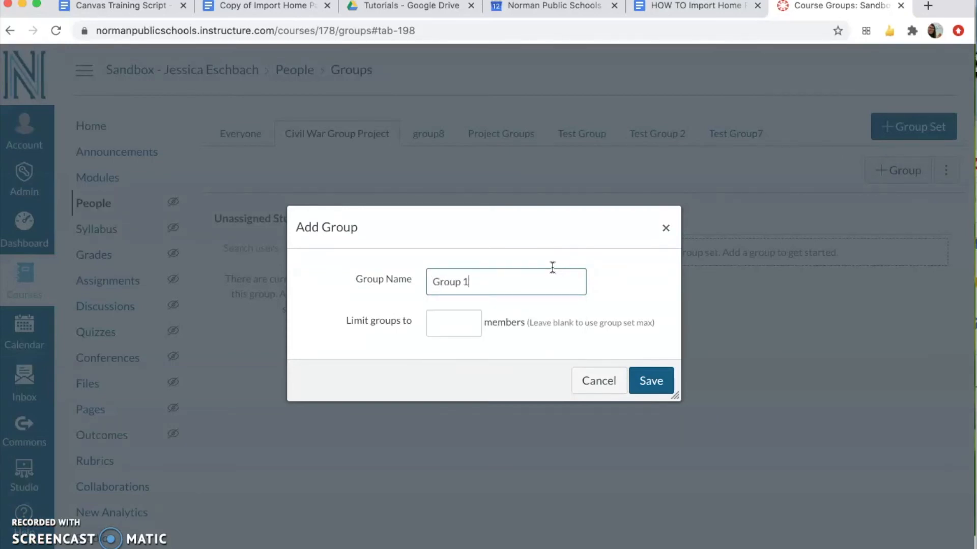
left_click(466, 322)
type("2")
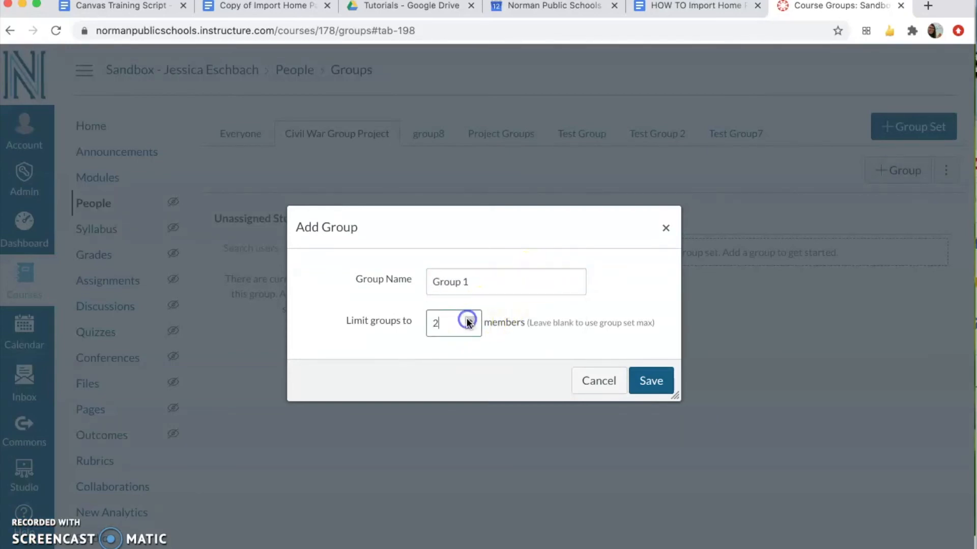
left_click(468, 319)
left_click(468, 320)
left_click(456, 330)
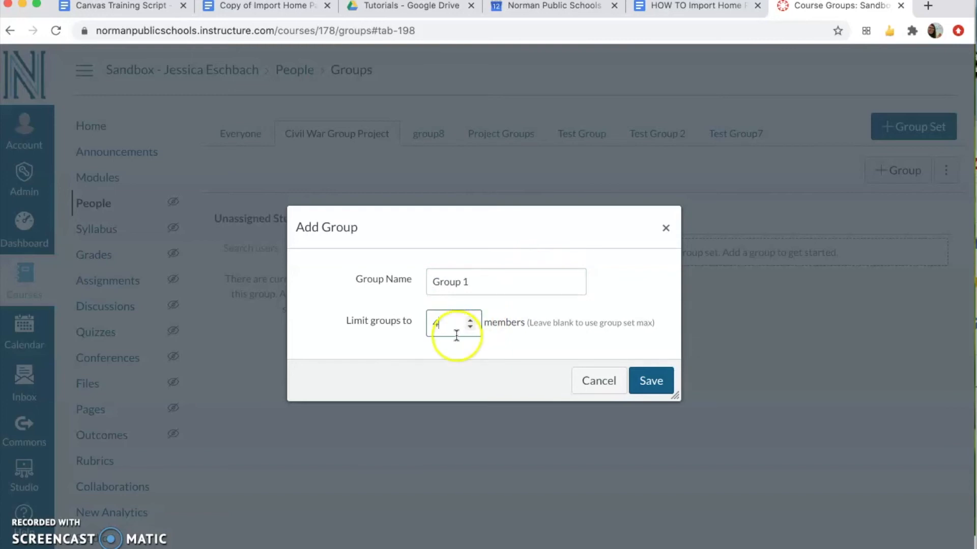
key("BackSpace")
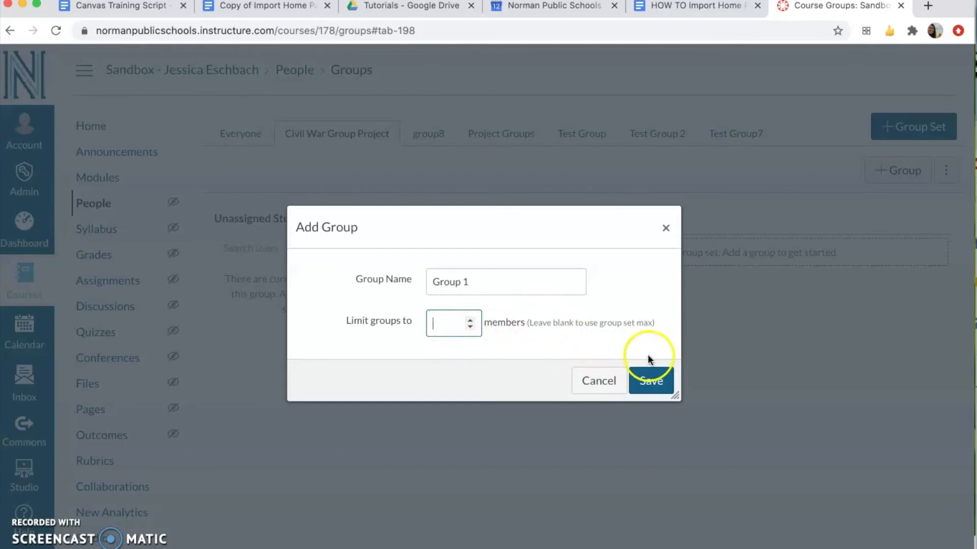
left_click(651, 381)
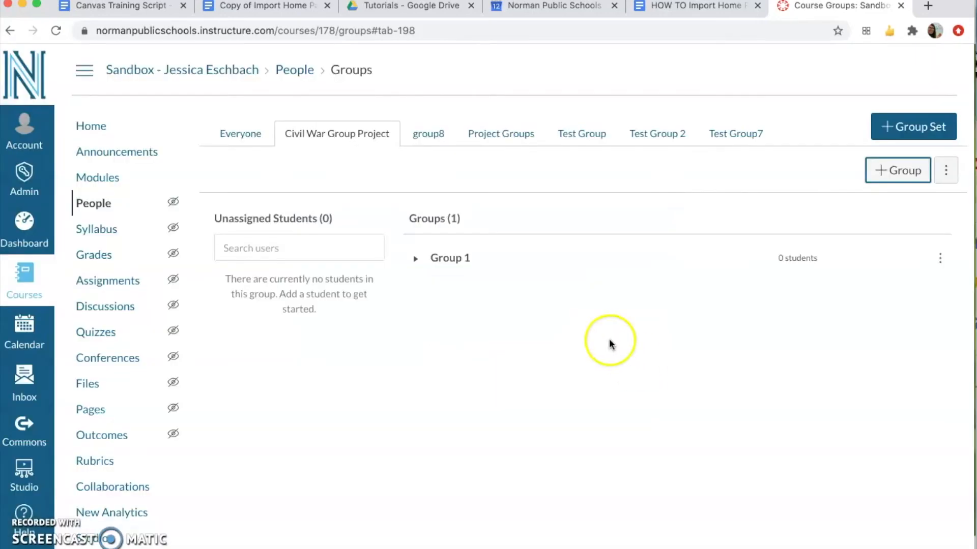
Step: Examine Group 1's member list, the unassigned student search and the group's available options
left_click(416, 260)
left_click(415, 259)
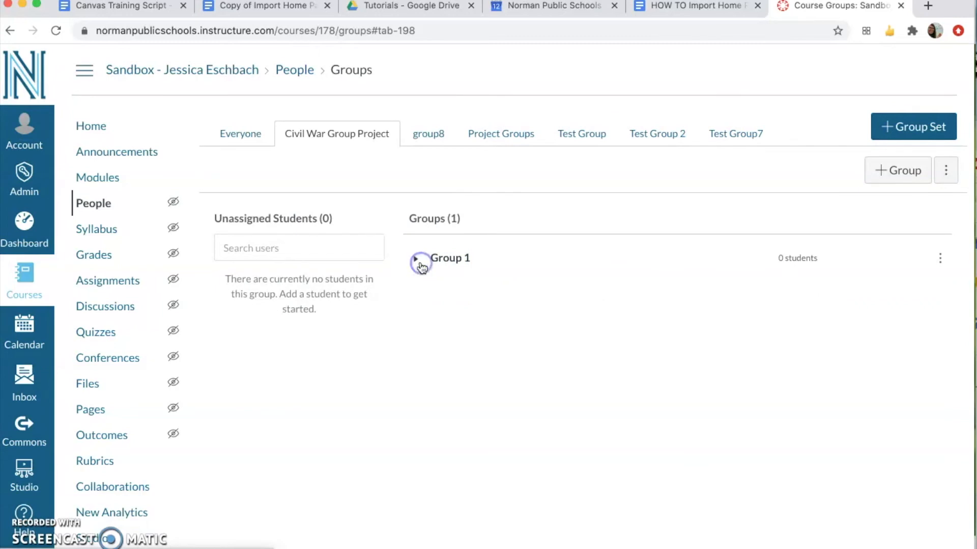
left_click(361, 247)
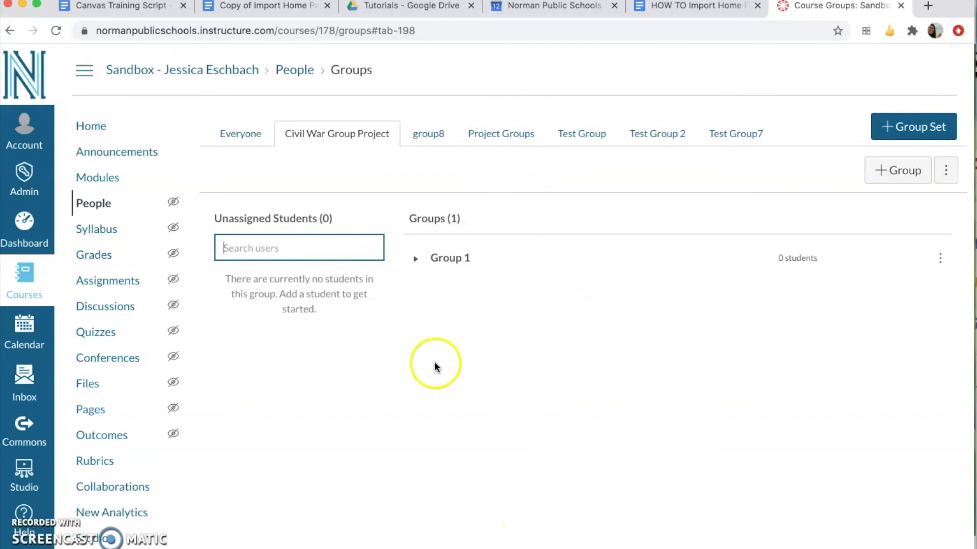
left_click(944, 260)
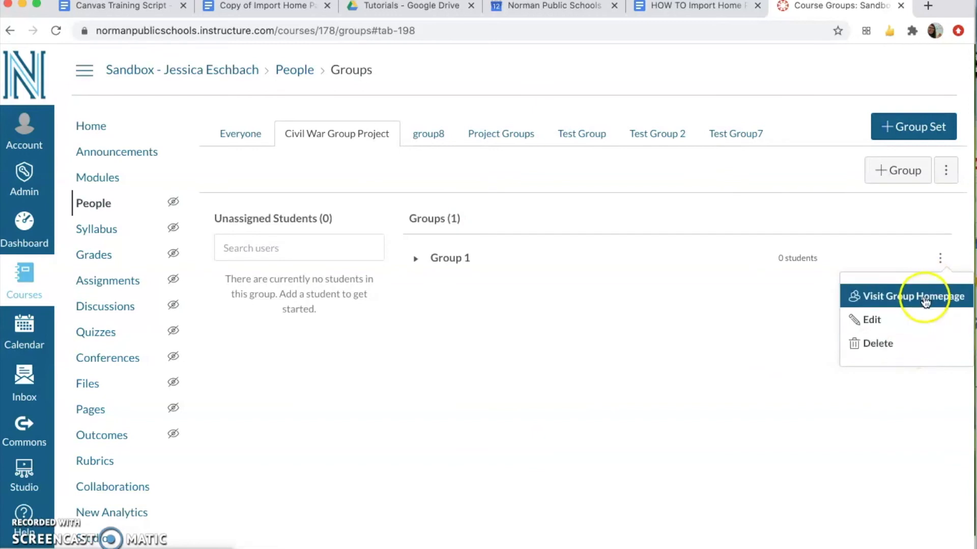
left_click(789, 287)
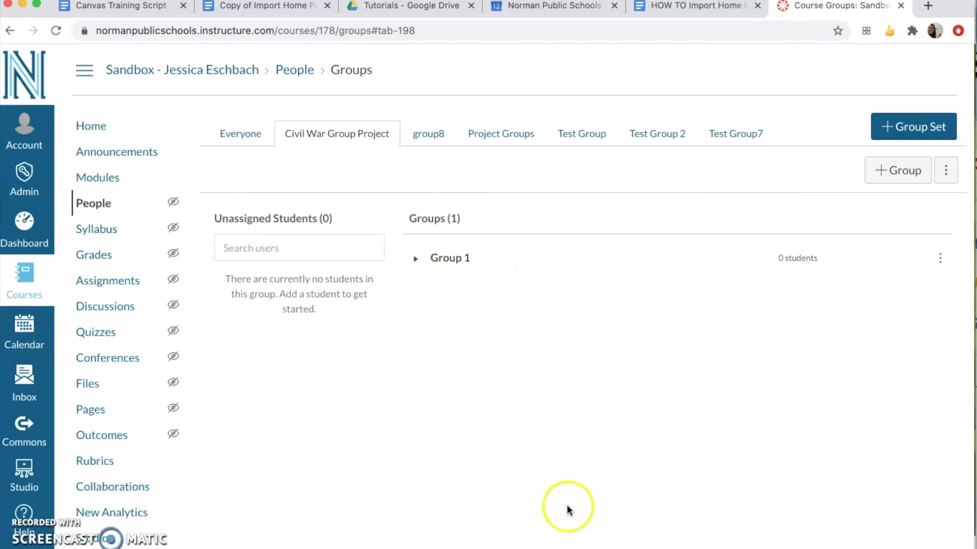
left_click(415, 260)
left_click(415, 260)
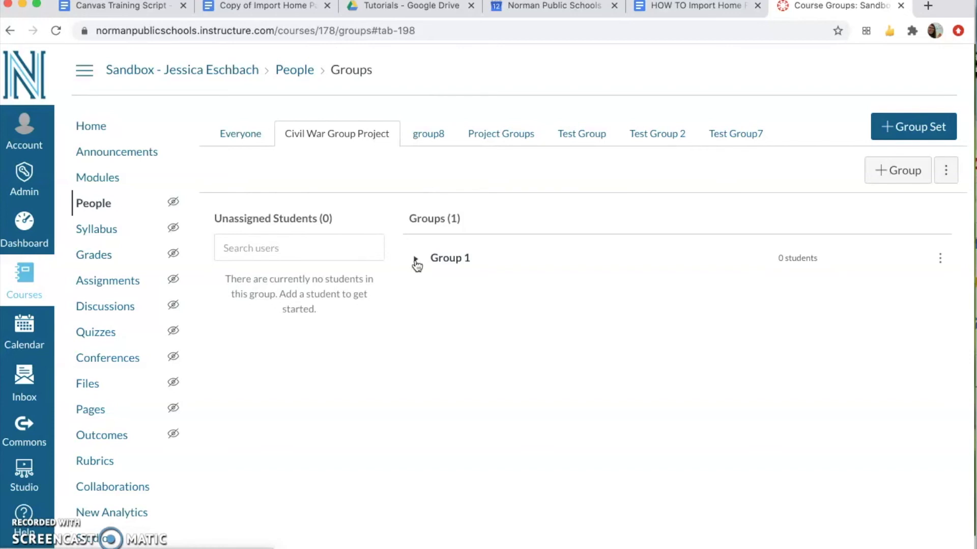
left_click(415, 259)
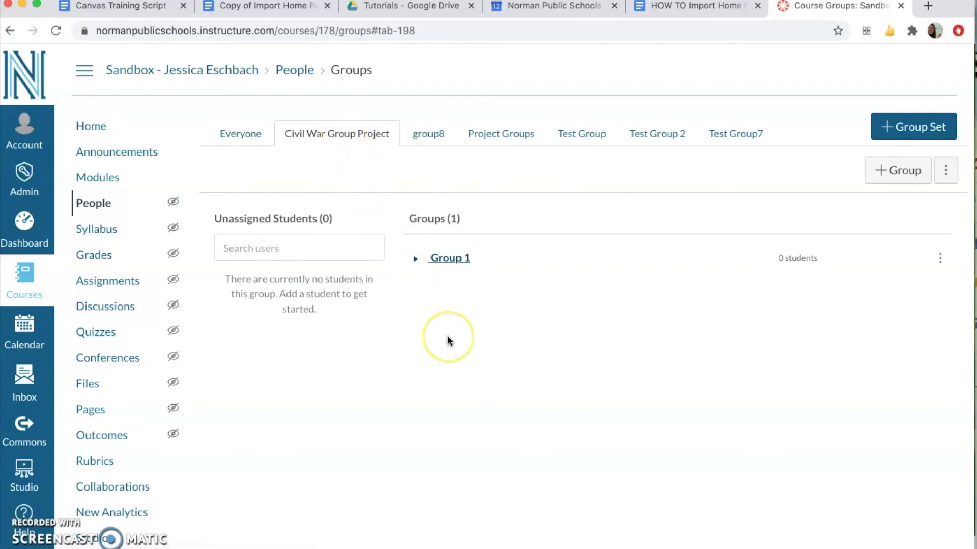